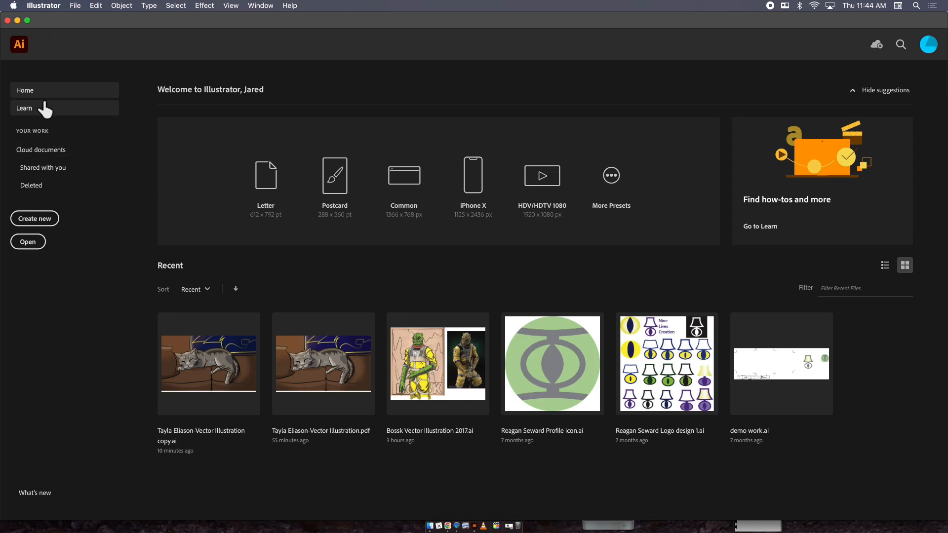
Step: Set up a new document in inches, 11 in wide and 17 in high, in portrait orientation
click(43, 223)
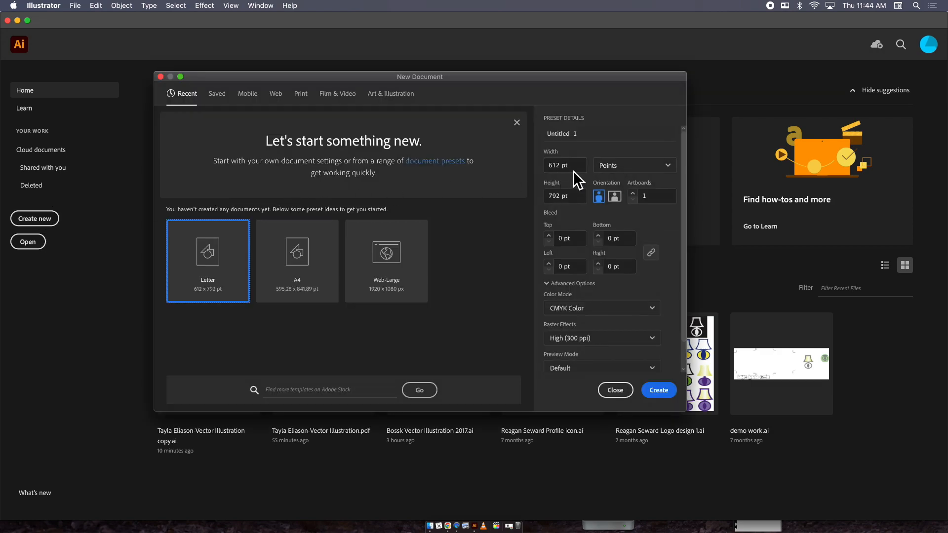
click(619, 168)
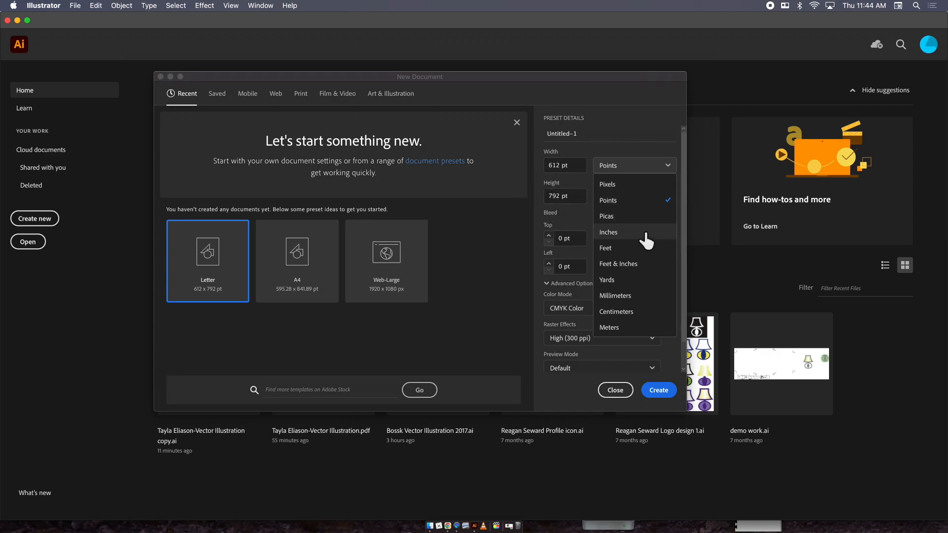
click(611, 233)
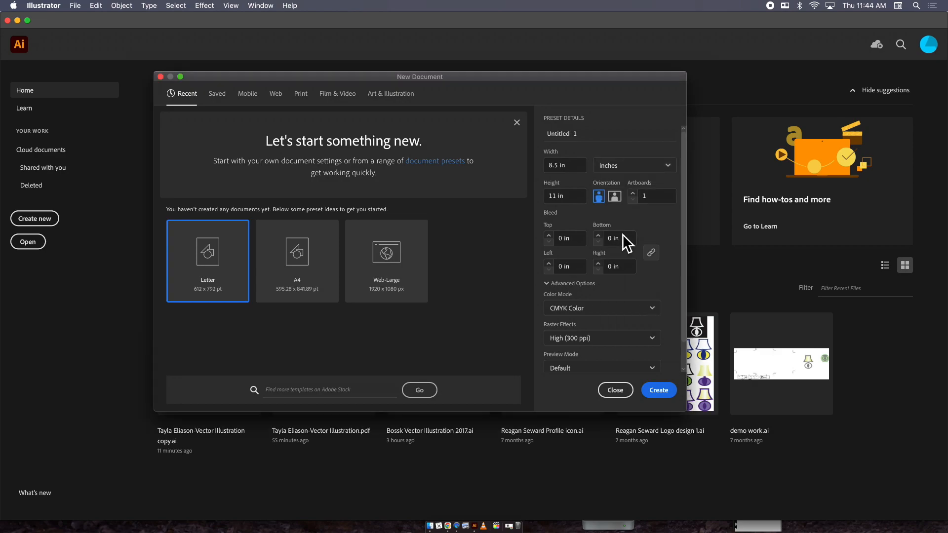
click(553, 168)
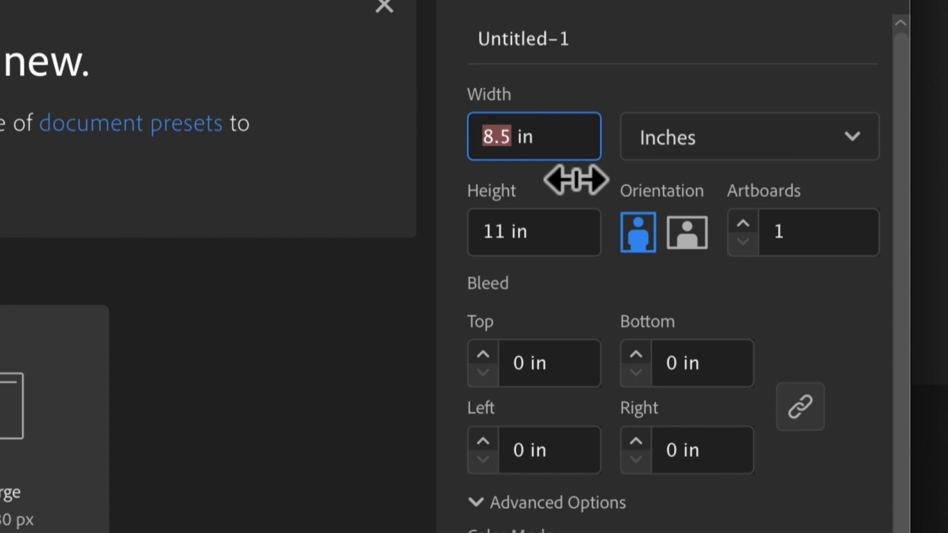
text(11)
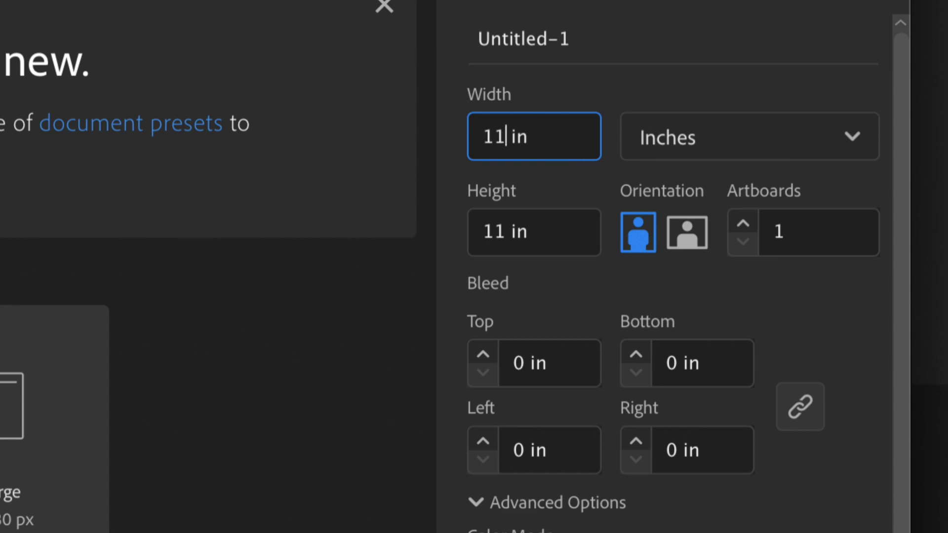
click(491, 232)
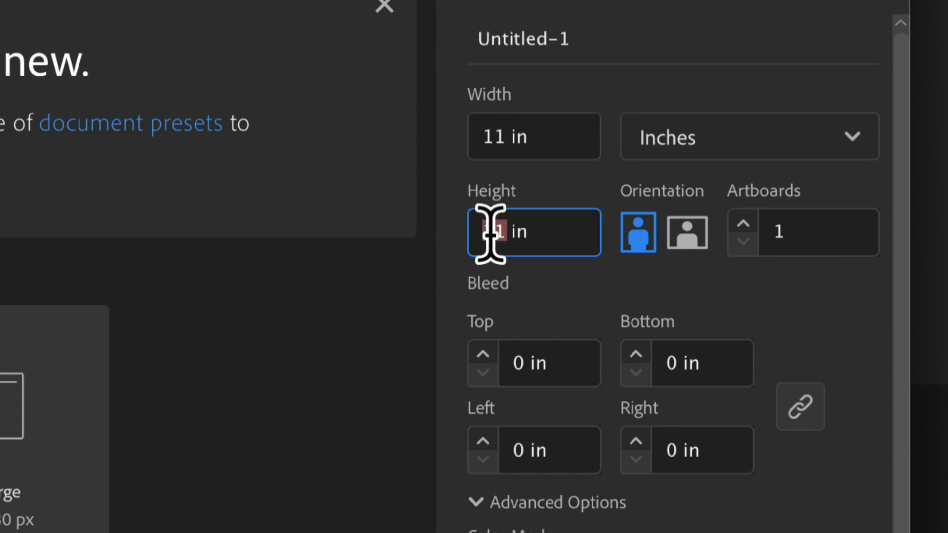
text(17)
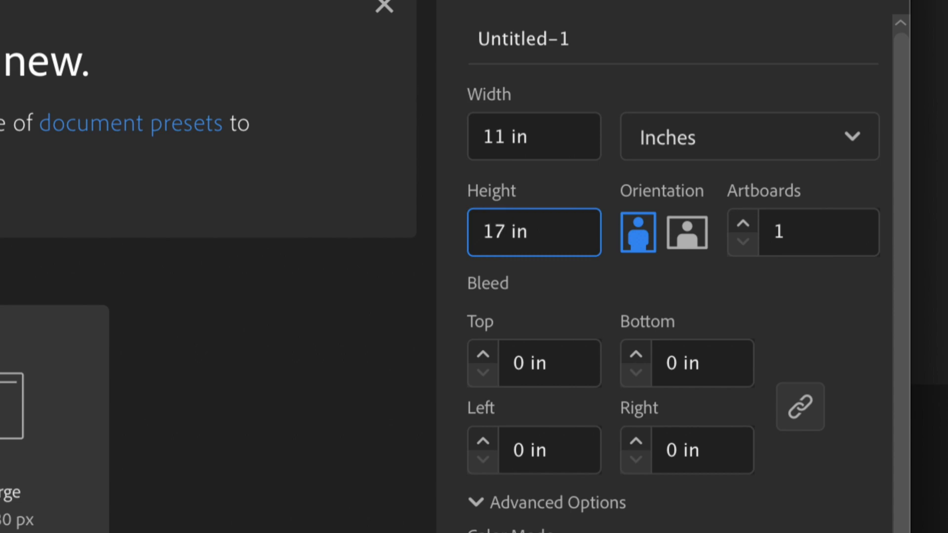
click(686, 242)
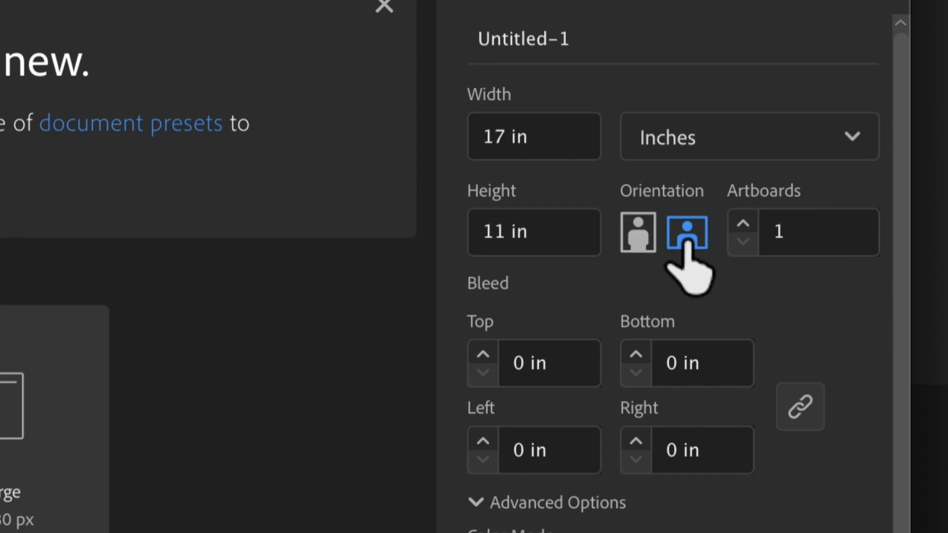
click(636, 232)
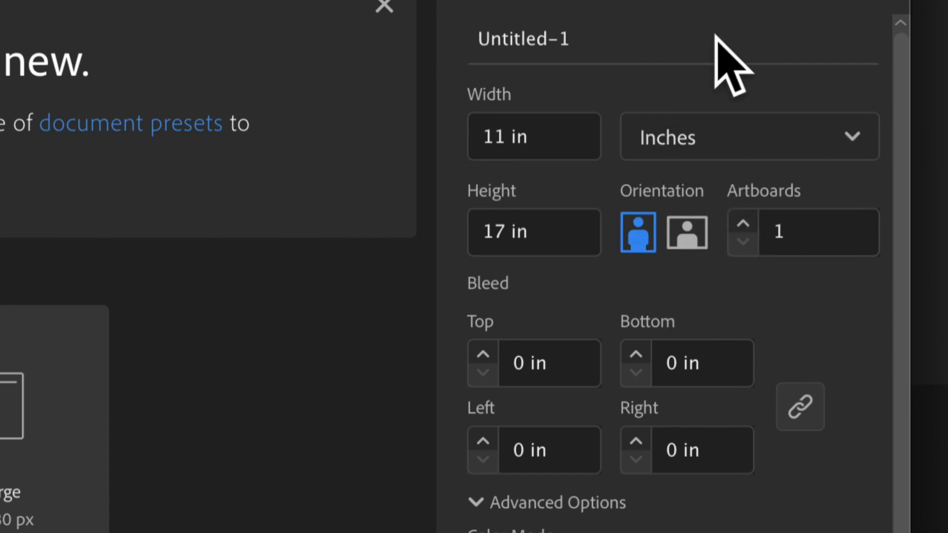
Step: Name the new document "Firstname Lastname Coloring Book Page" and create it
drag(641, 54, 441, 30)
text(Firstn)
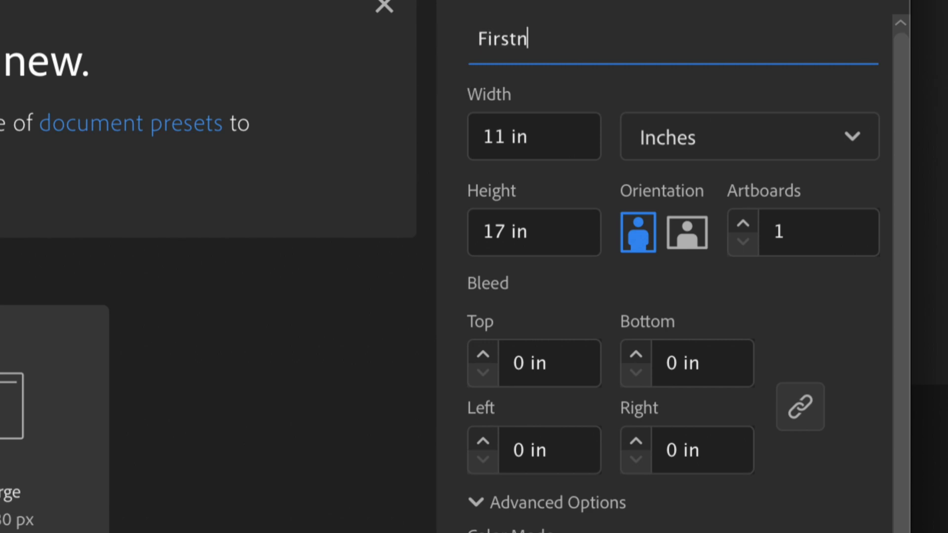
text(ame Lastname Color)
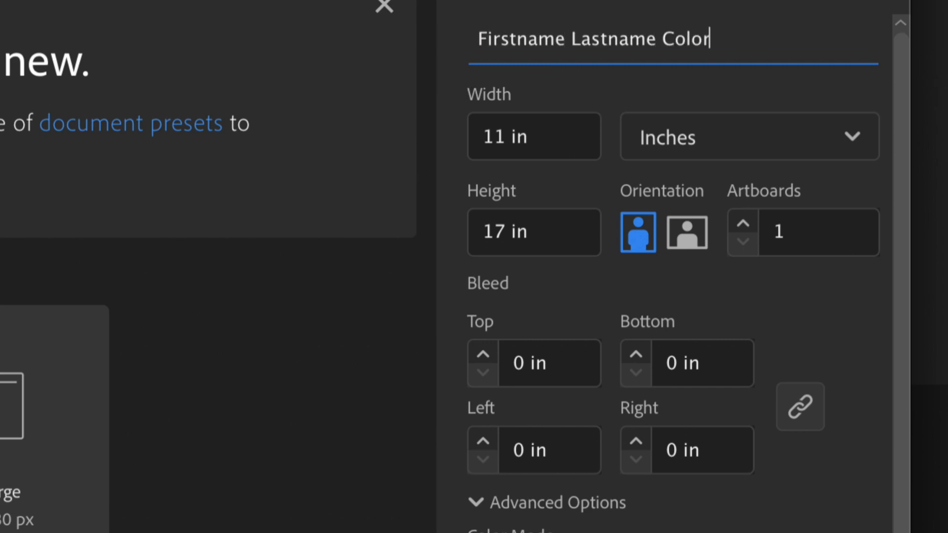
text(ing Book Page)
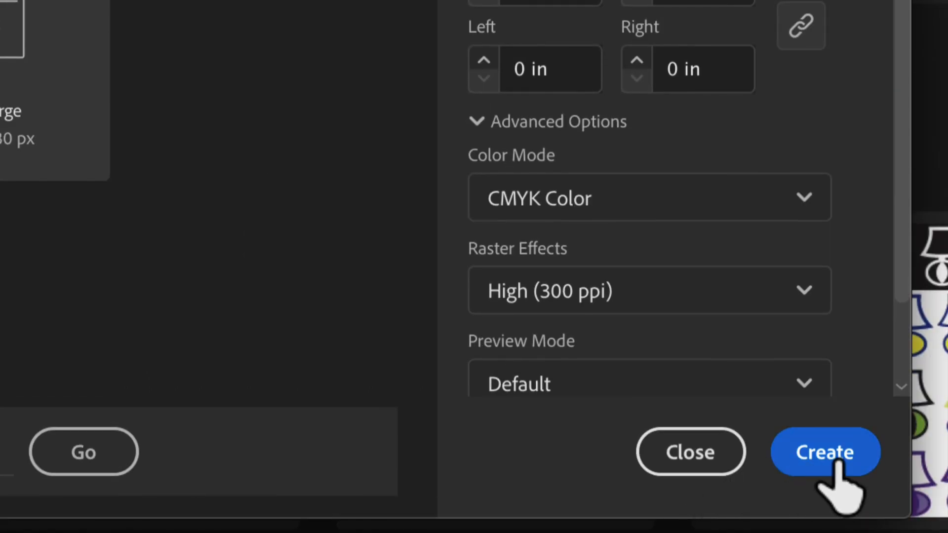
click(826, 452)
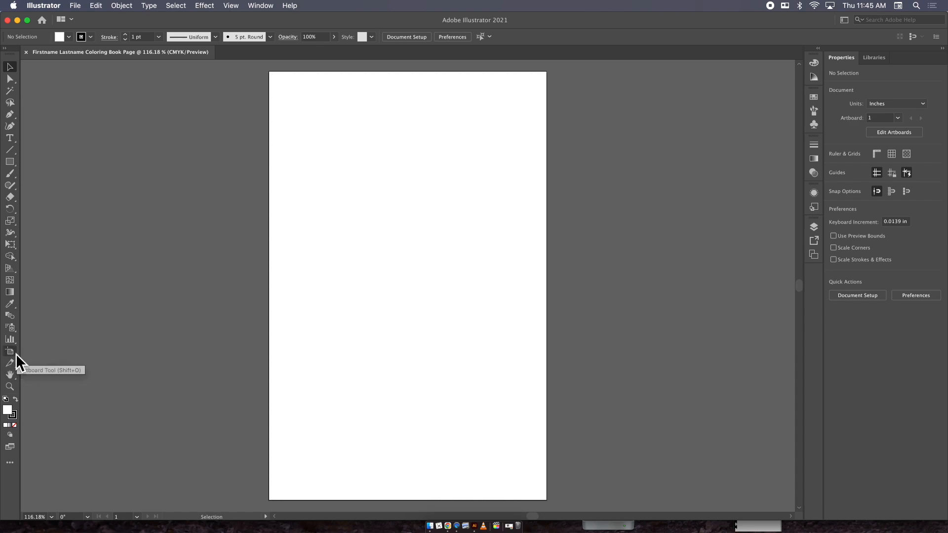
Step: Rename Layer 1 as Template, make it a template layer with images dimmed to 50%, and unlock it
click(10, 351)
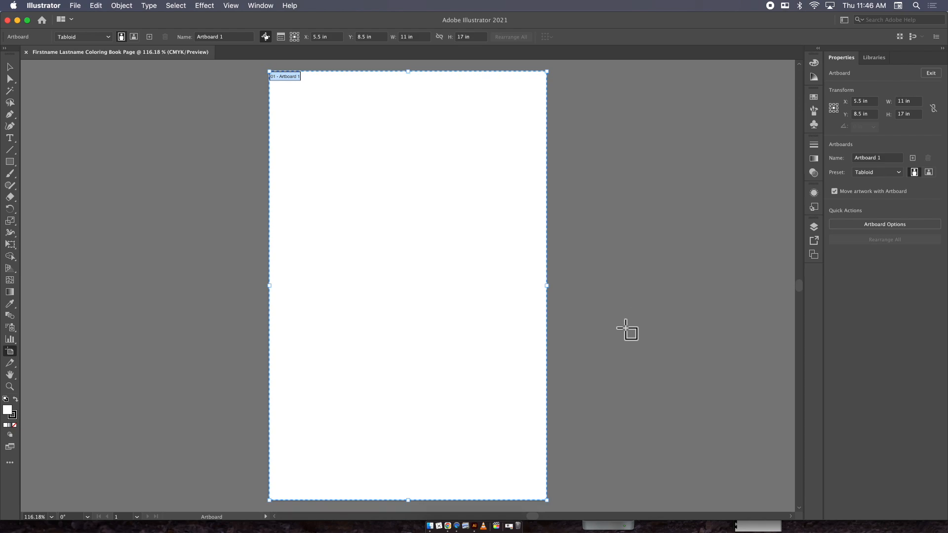
click(813, 227)
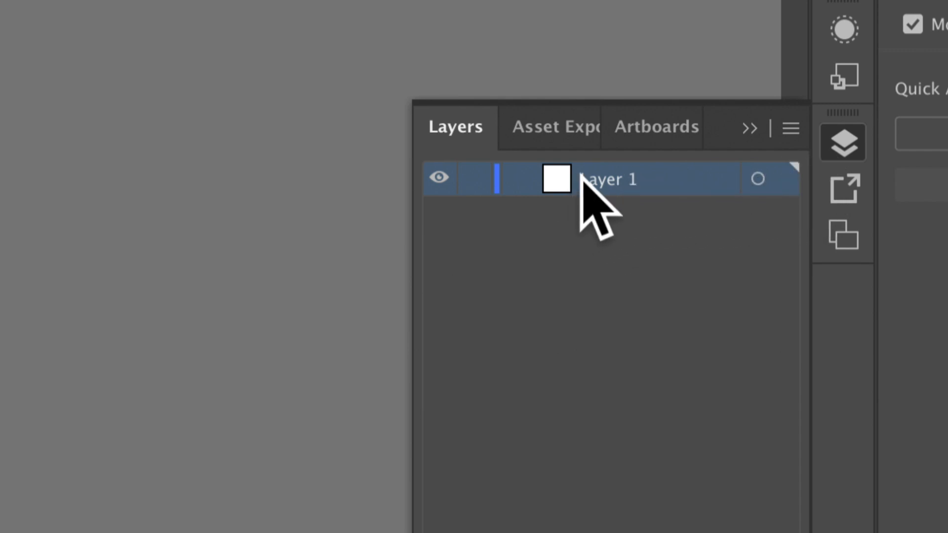
double_click(609, 187)
key(Return)
double_click(656, 186)
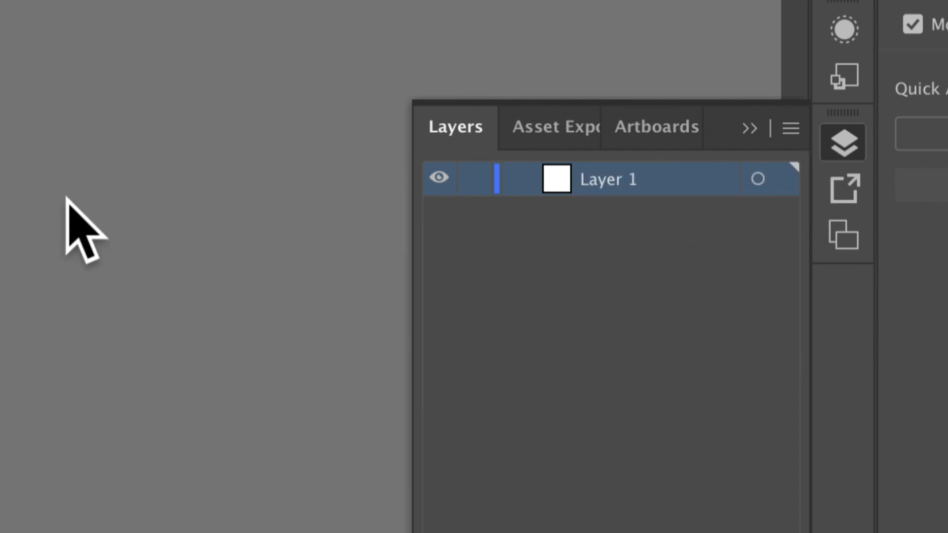
text(Template)
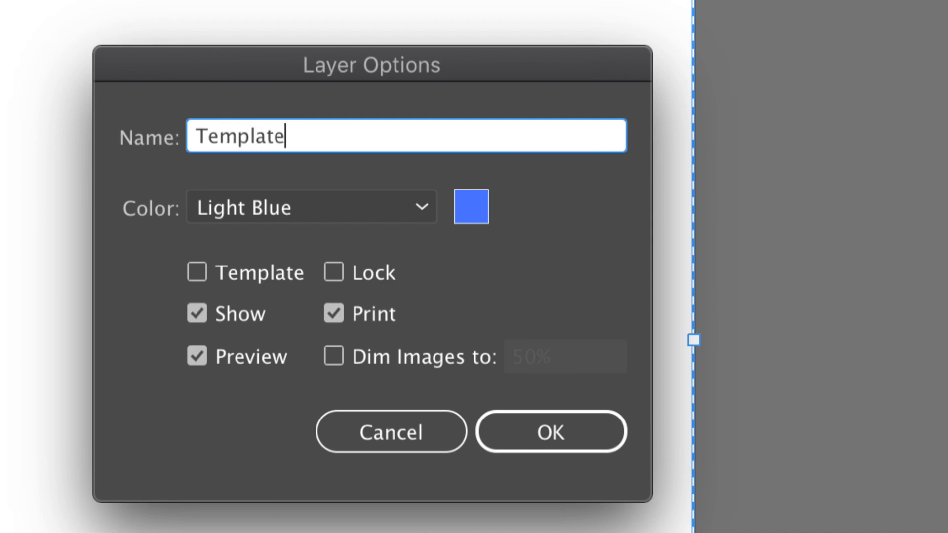
click(198, 272)
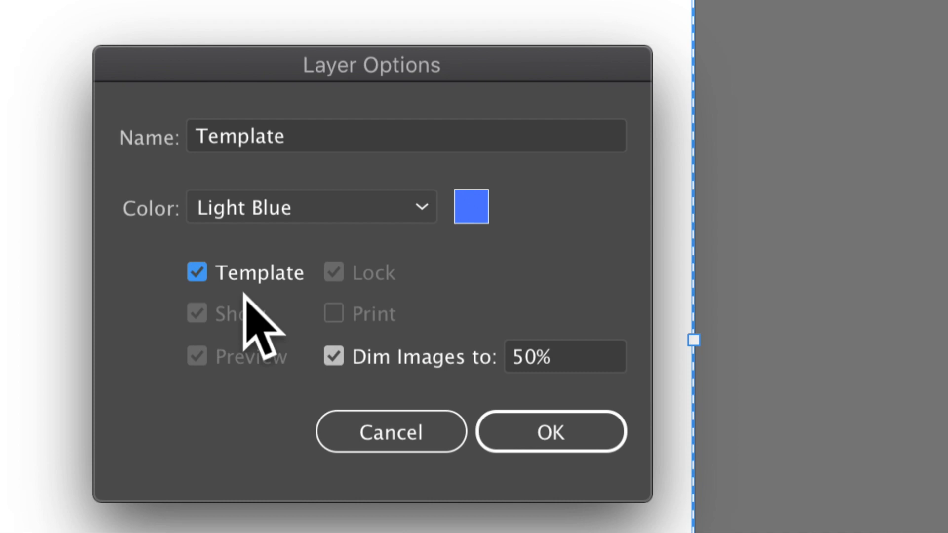
click(532, 424)
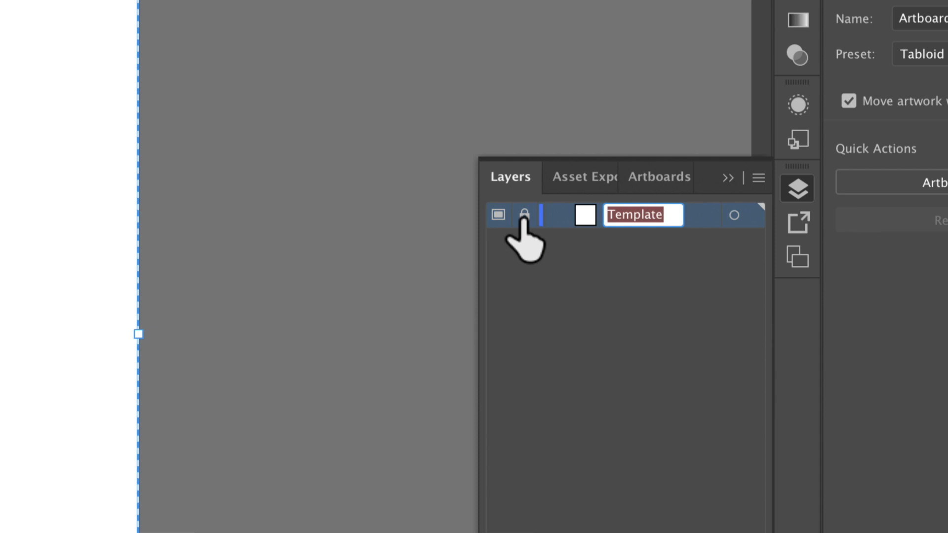
click(523, 216)
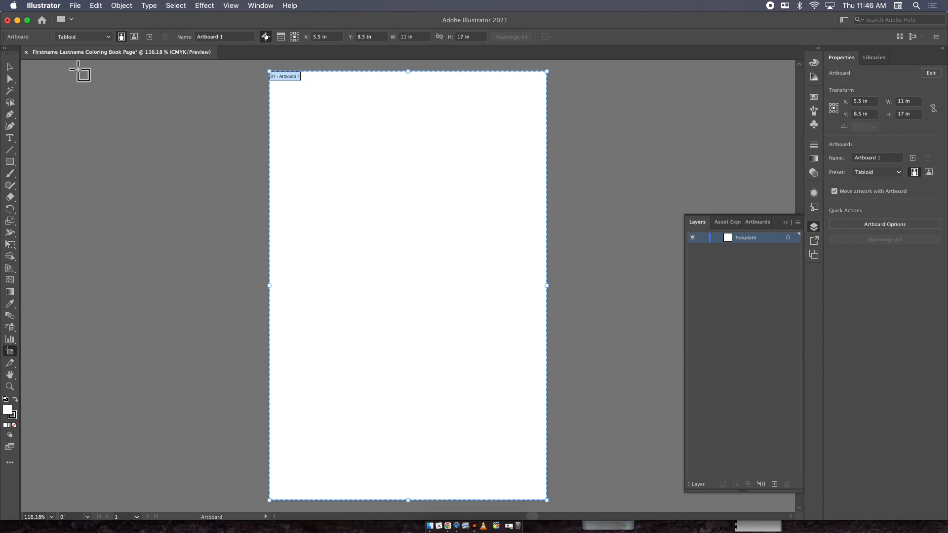
Step: Place Dora Coloring.jpg from the Desktop as a linked image near the artboard's upper-left corner
click(75, 6)
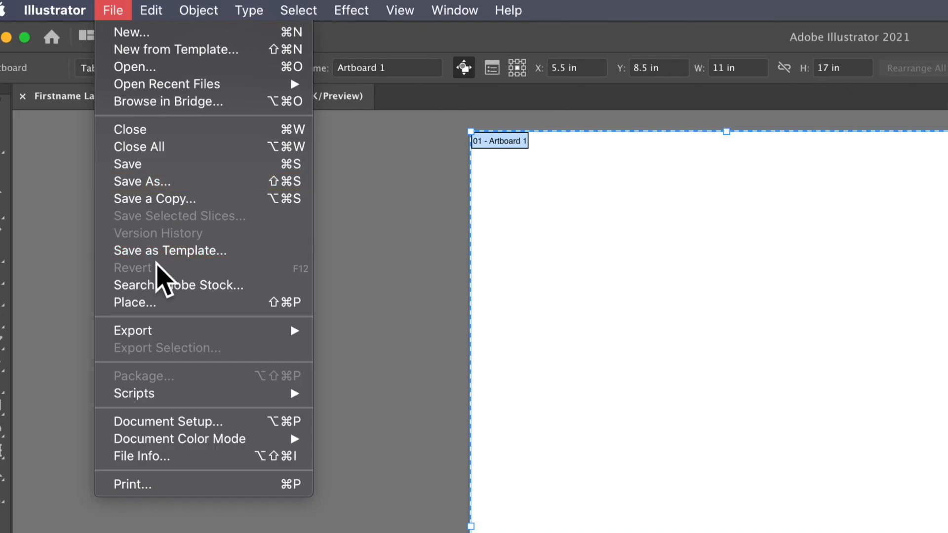
click(102, 164)
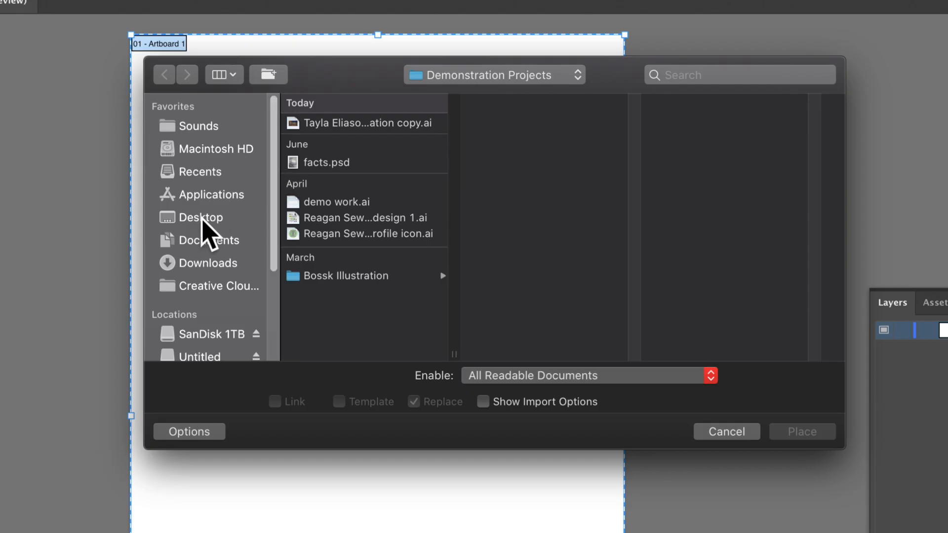
click(202, 219)
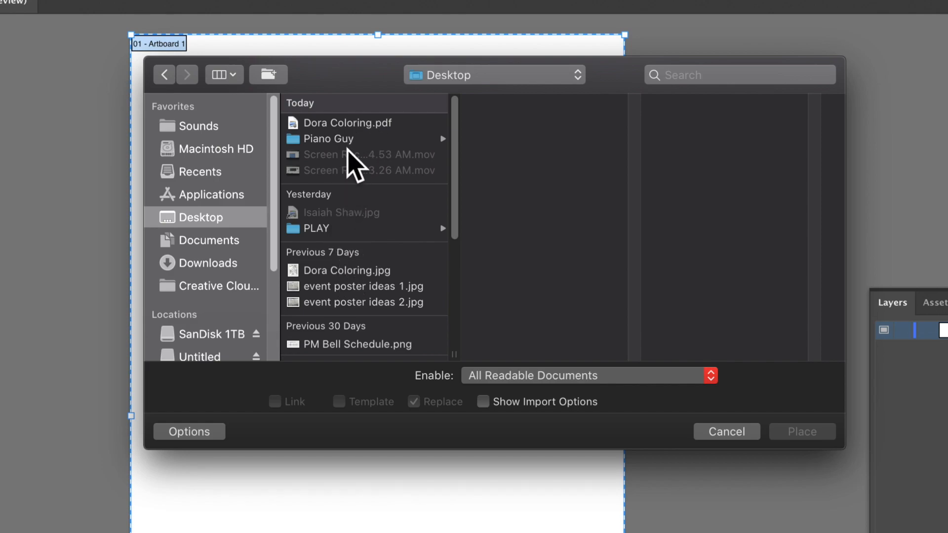
click(344, 271)
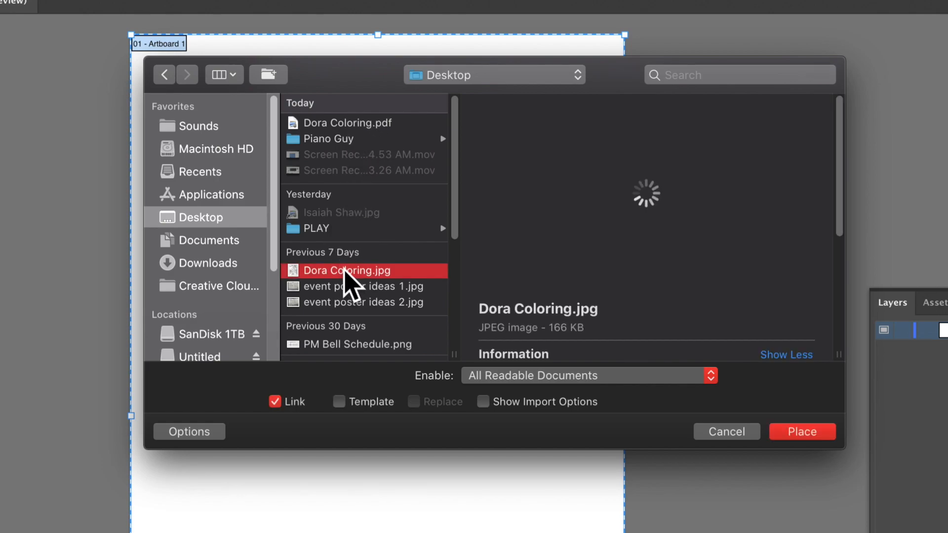
click(812, 434)
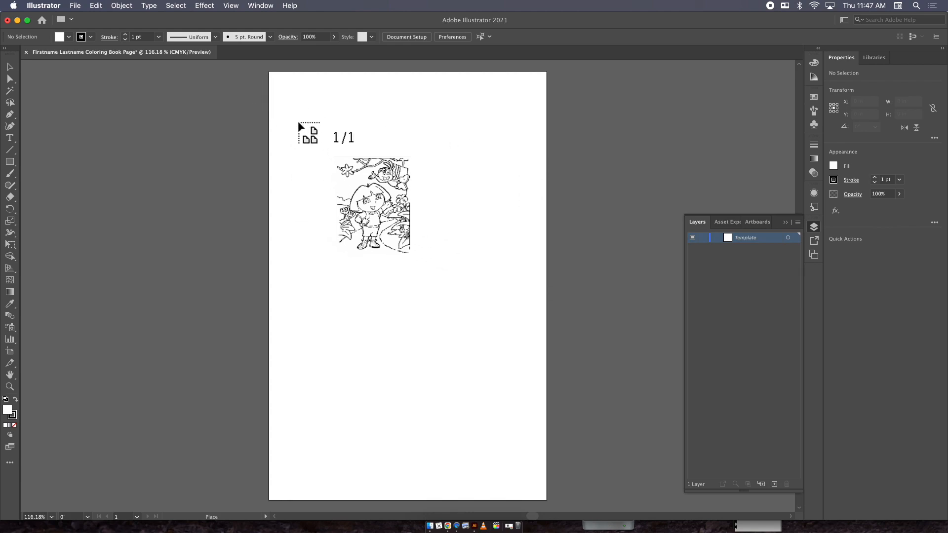
click(286, 107)
key(shift+o)
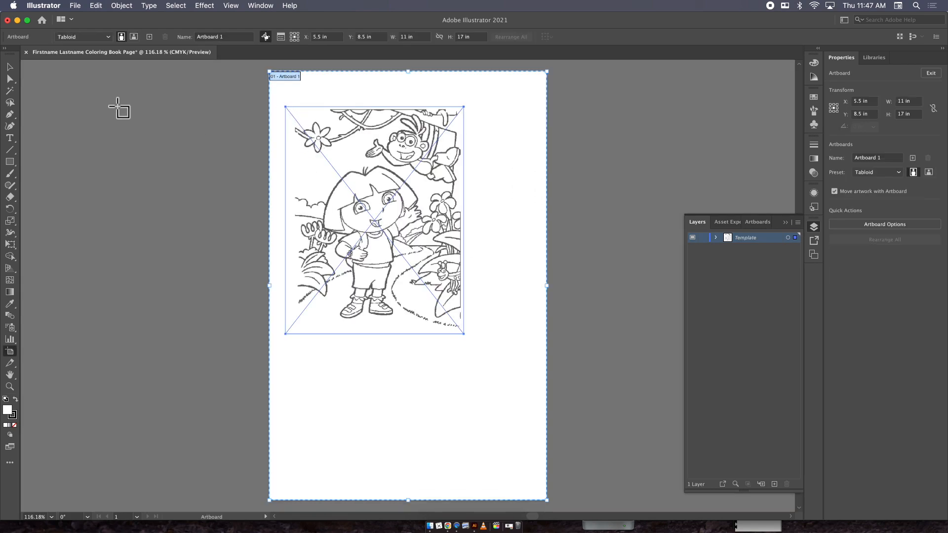
Step: Scale the placed coloring image uniformly to 150%
click(10, 66)
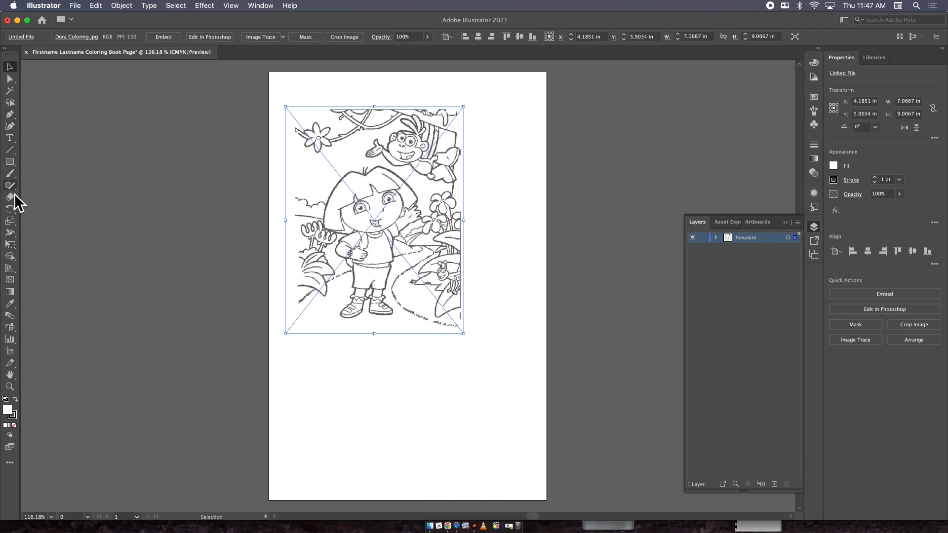
double_click(11, 221)
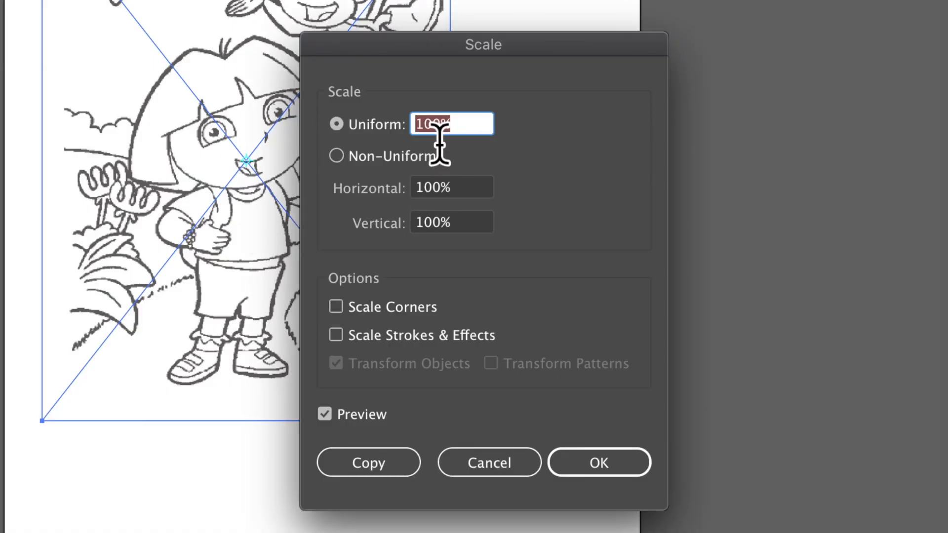
text(1)
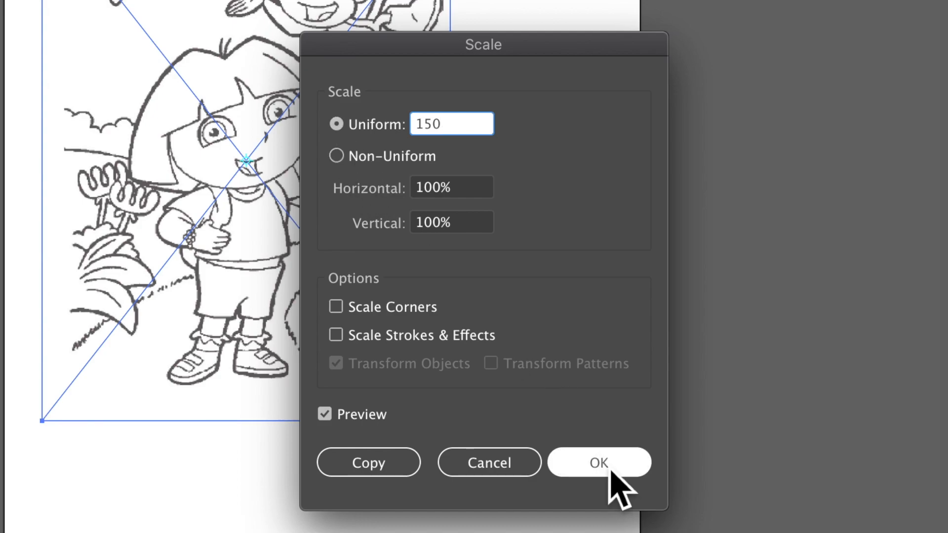
click(326, 415)
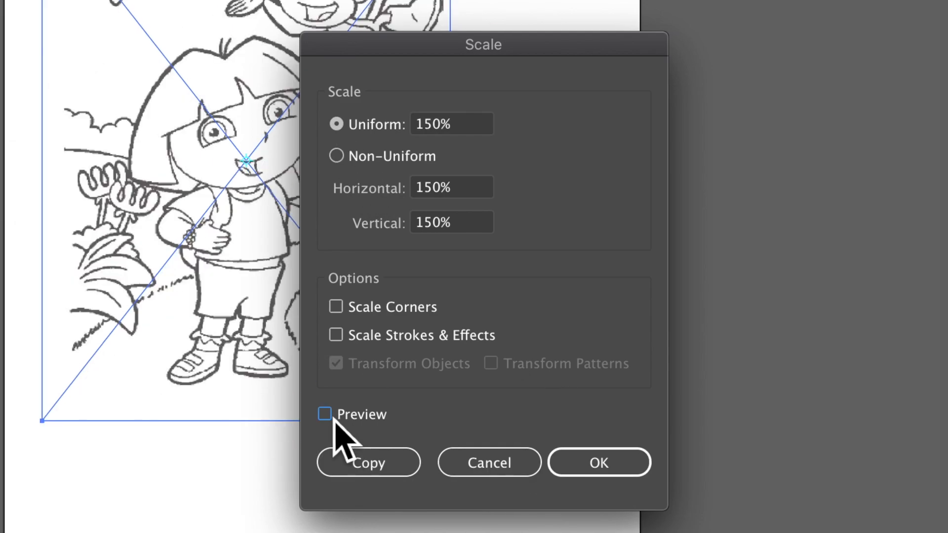
click(334, 417)
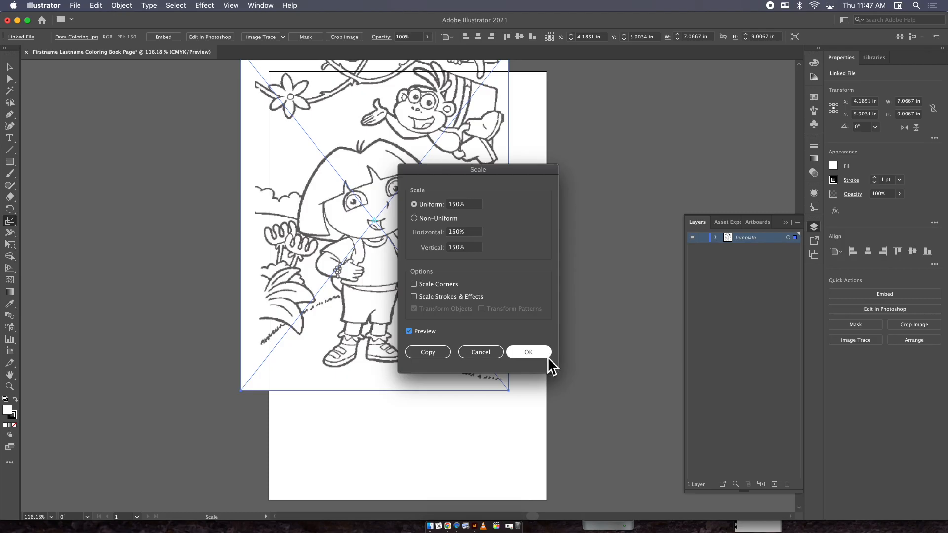
click(548, 357)
Step: Enlarge the image to about 13.07 by 16.66 in and move it so its right edge meets the artboard's right edge
click(10, 67)
mouse_move(376, 155)
mouse_down()
mouse_move(397, 193)
mouse_move(405, 184)
mouse_move(406, 231)
mouse_move(380, 156)
mouse_move(382, 165)
mouse_up()
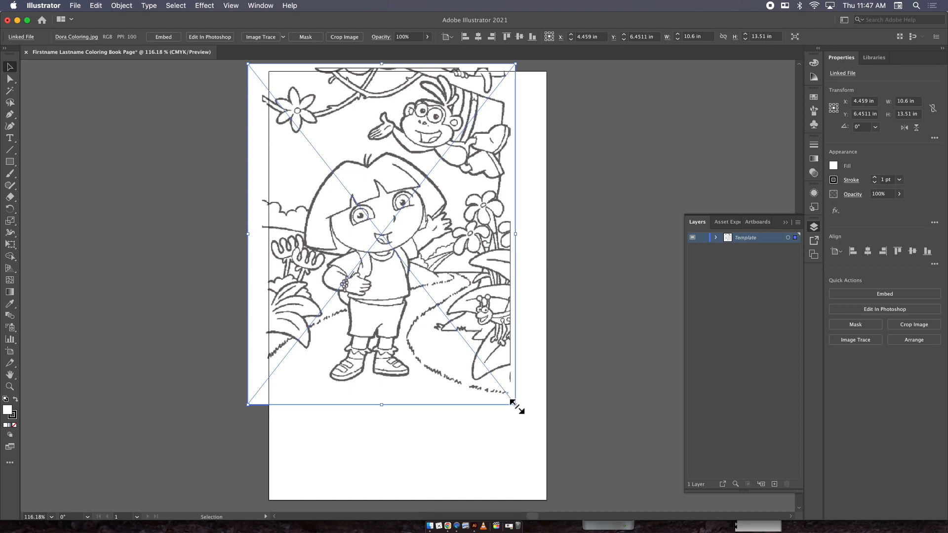
drag(515, 405, 573, 529)
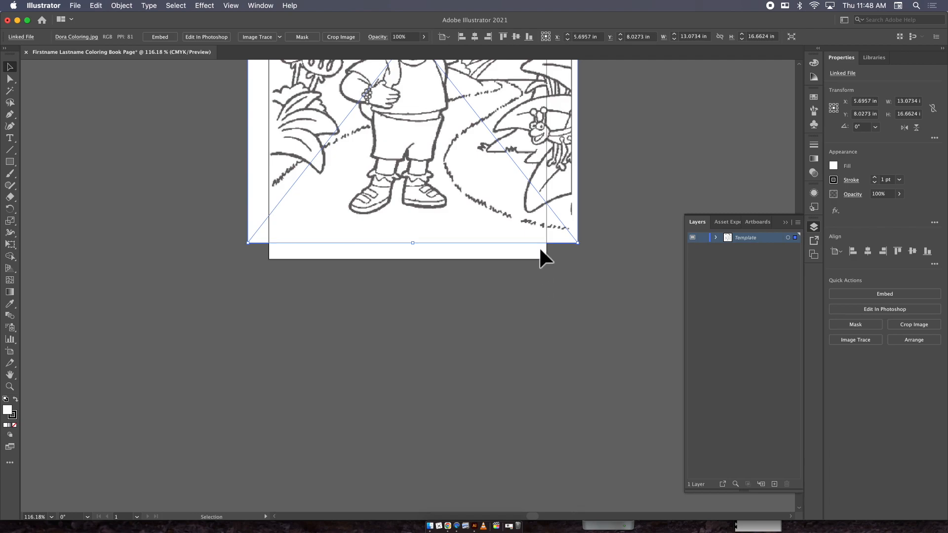
scroll(625, 148, up, 5)
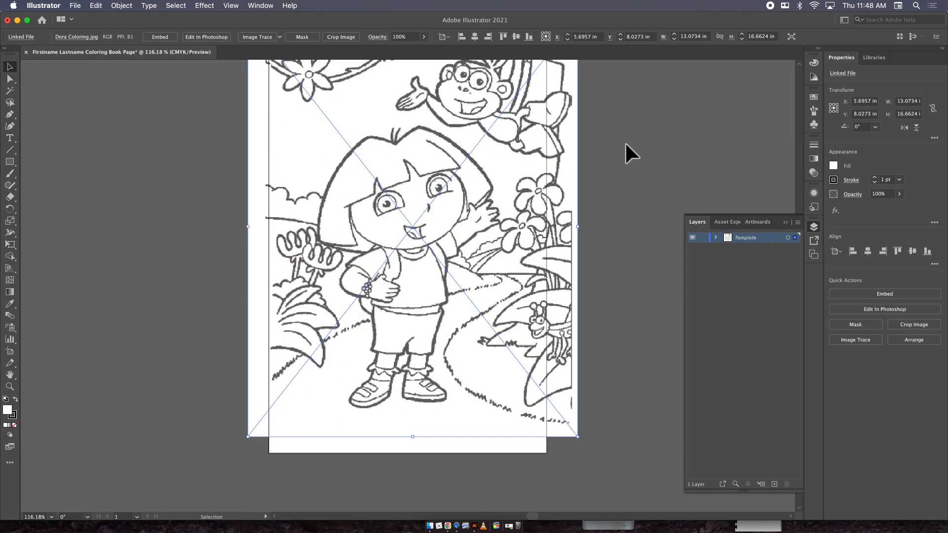
drag(424, 174, 393, 192)
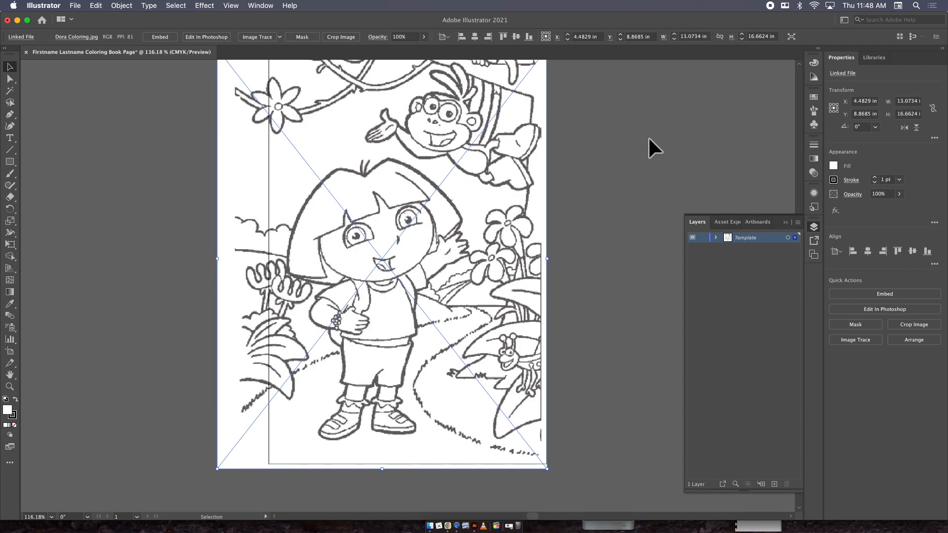
Step: Enlarge the placed coloring image slightly and reposition it so it extends past every edge of the artboard
scroll(652, 110, up, 3)
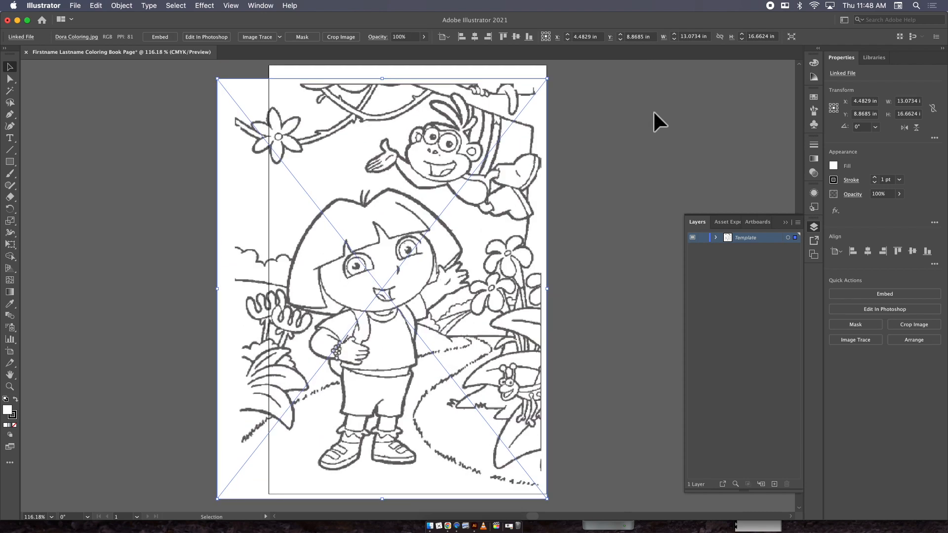
drag(547, 77, 556, 66)
scroll(556, 65, up, 8)
scroll(551, 316, down, 9)
scroll(573, 198, up, 8)
drag(556, 142, 573, 124)
scroll(551, 286, down, 4)
key(super+minus)
drag(501, 291, 490, 291)
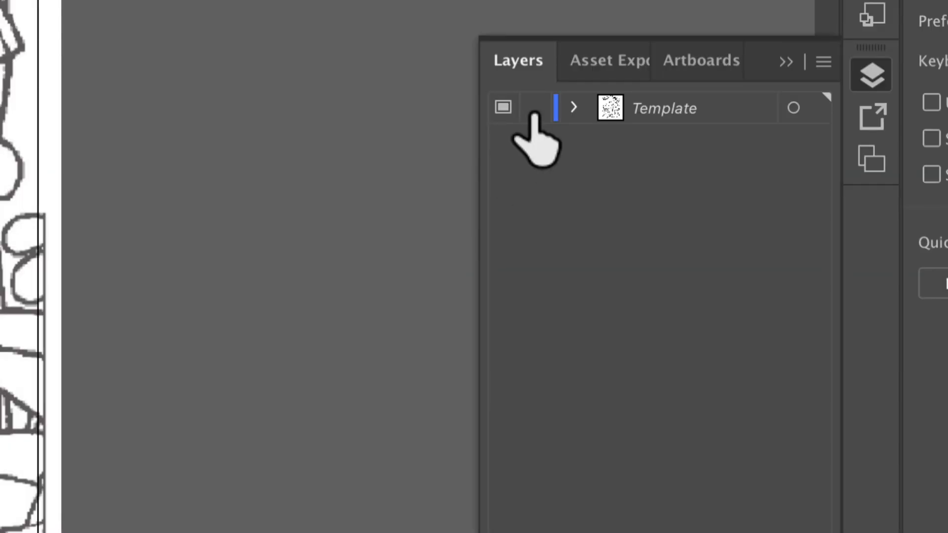
Step: Lock the Template layer and add a new layer above it named Black Line Layer
click(703, 237)
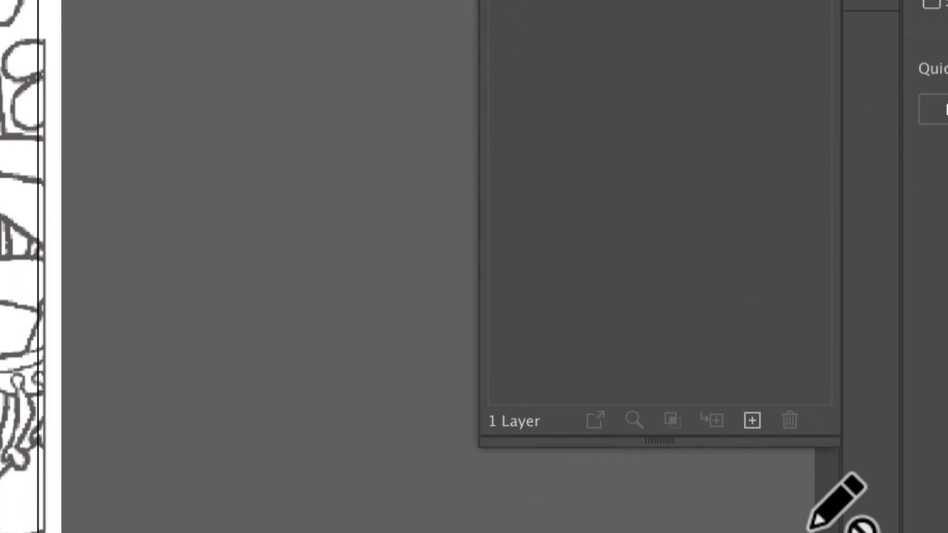
click(751, 421)
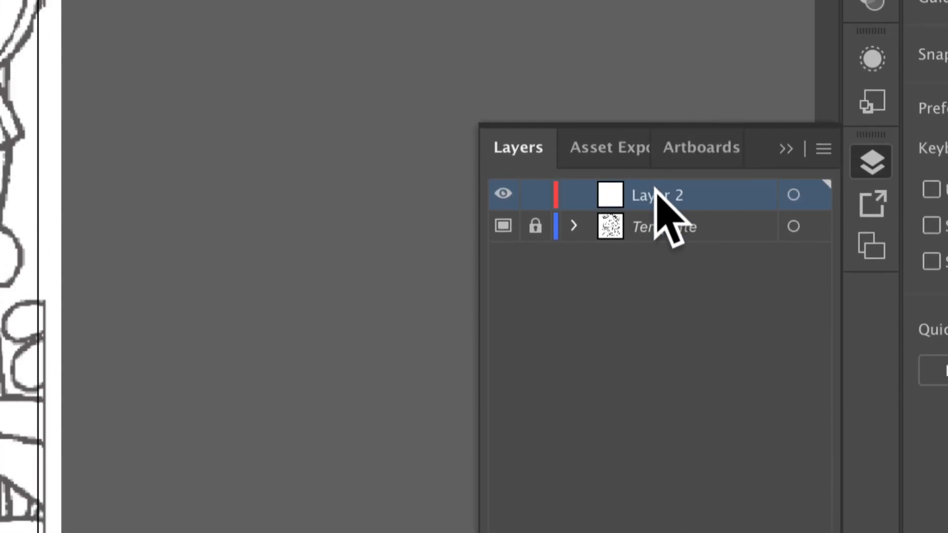
double_click(657, 195)
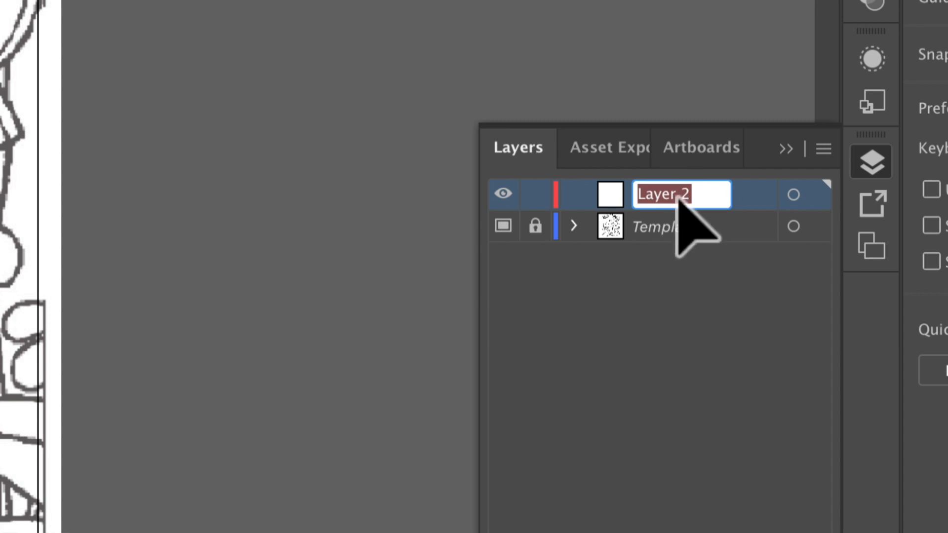
text(Bl)
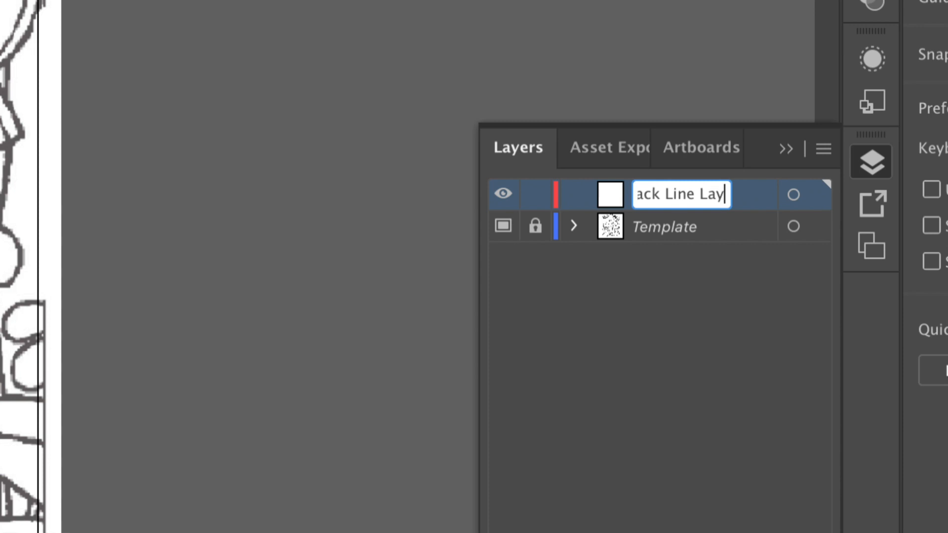
key(Return)
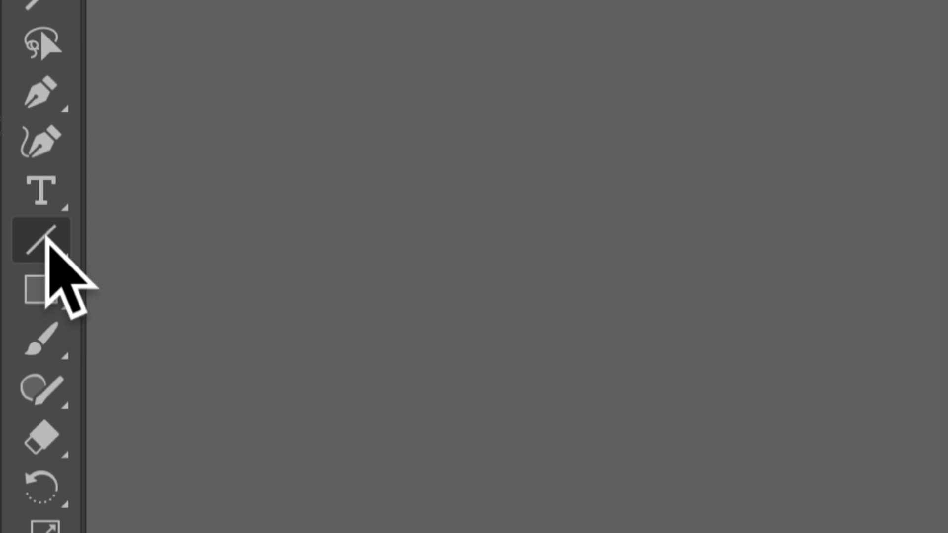
Step: Set up the Pen tool with no fill and a 7 pt black stroke for drawing on Black Line Layer
click(52, 347)
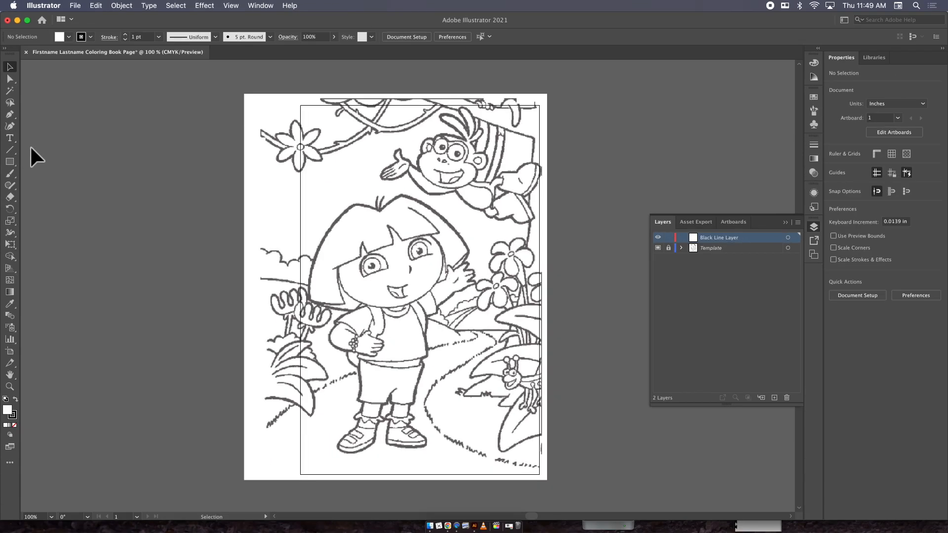
click(11, 115)
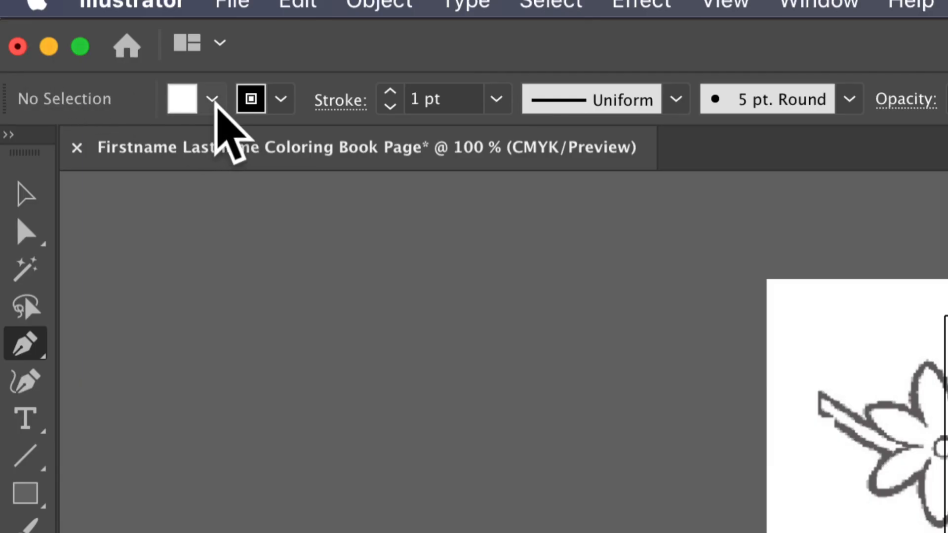
click(69, 37)
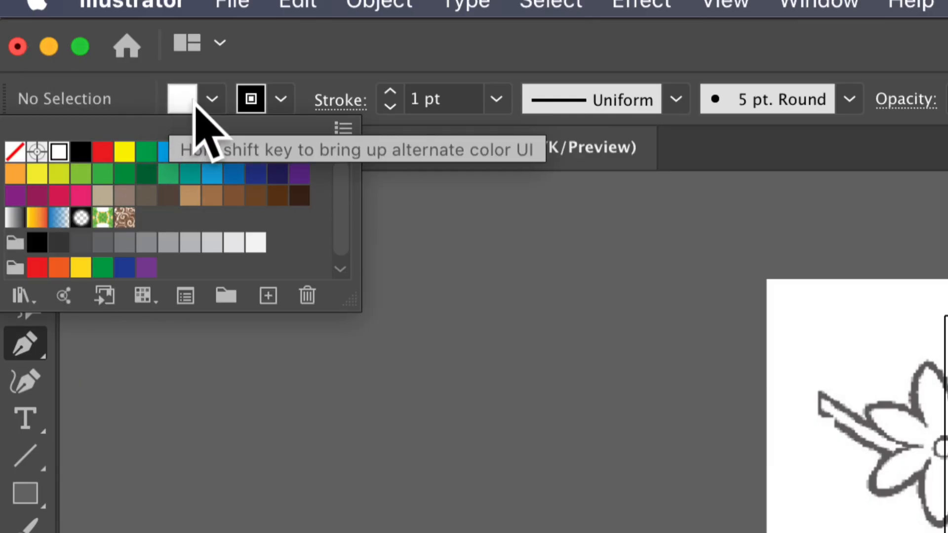
click(15, 152)
click(280, 107)
click(280, 107)
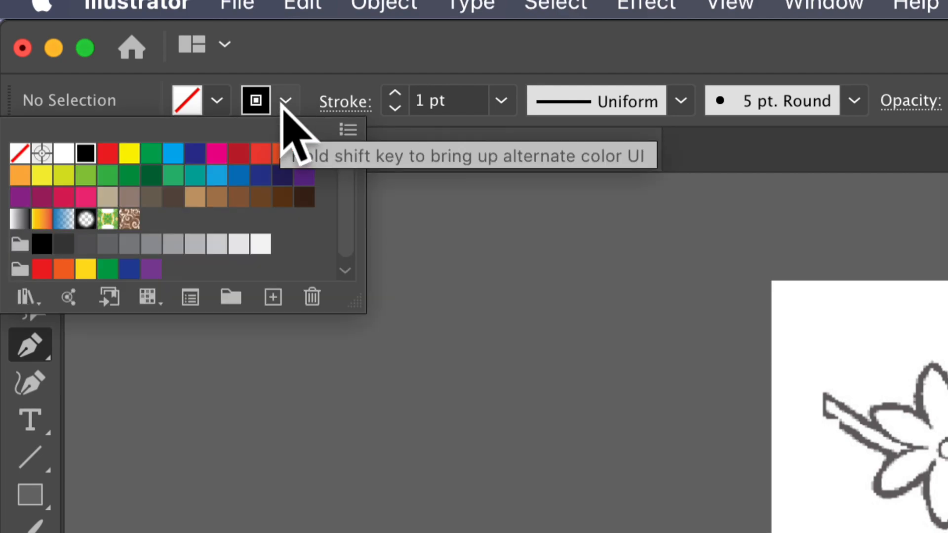
click(395, 94)
click(395, 94)
click(395, 94)
click(395, 94)
click(394, 94)
click(395, 94)
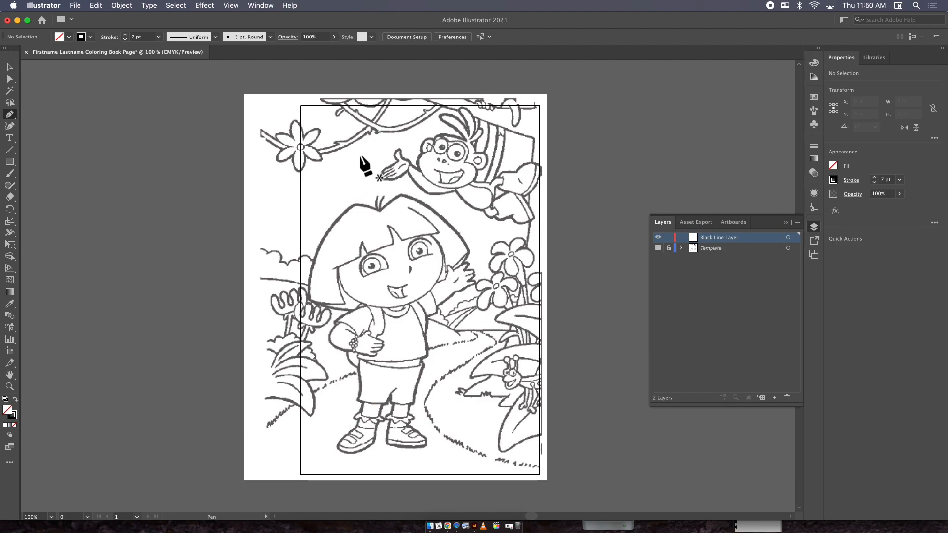
Step: Draw an open curved path about 2.2 in wide and 3.7 in high above Dora's hair with the Pen tool, then deselect it
click(361, 156)
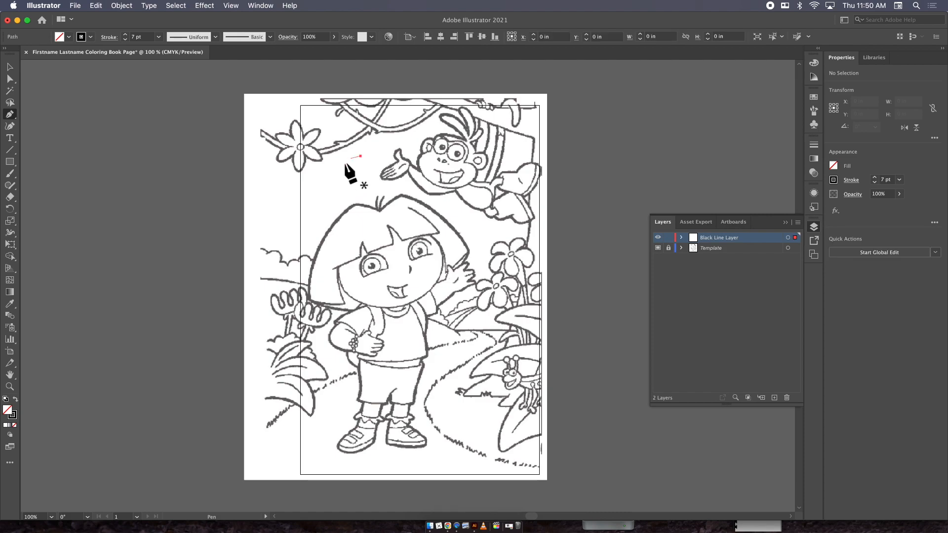
click(314, 220)
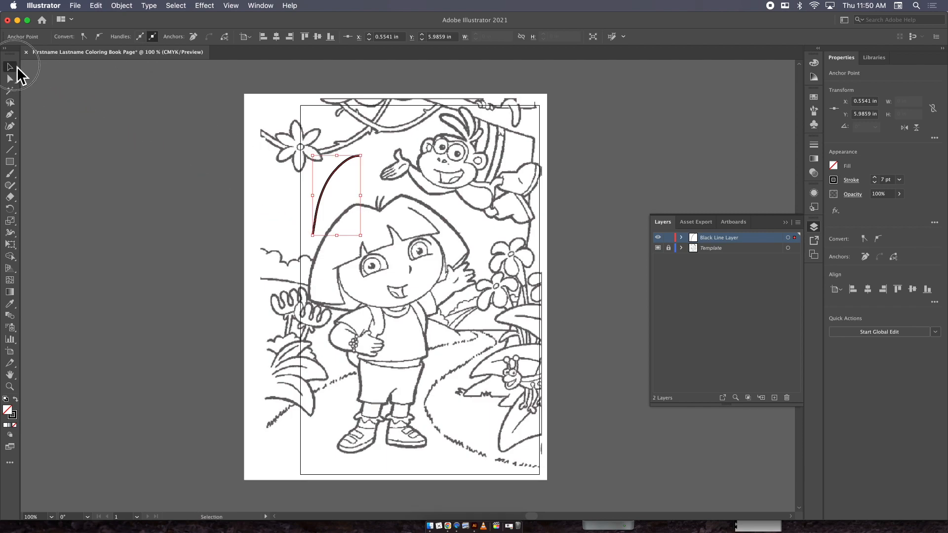
click(311, 159)
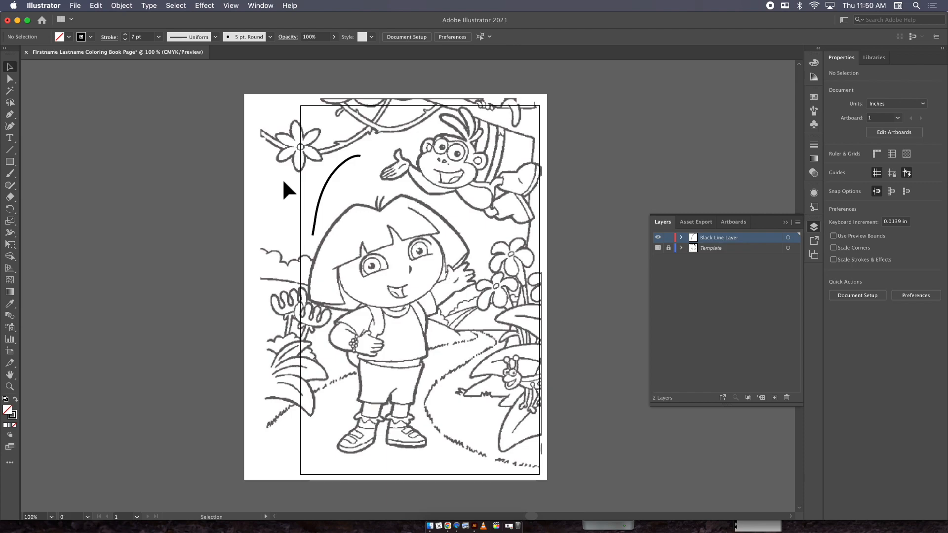
Step: Increase the curved path's stroke weight to 15 pt
click(127, 36)
click(127, 35)
click(127, 36)
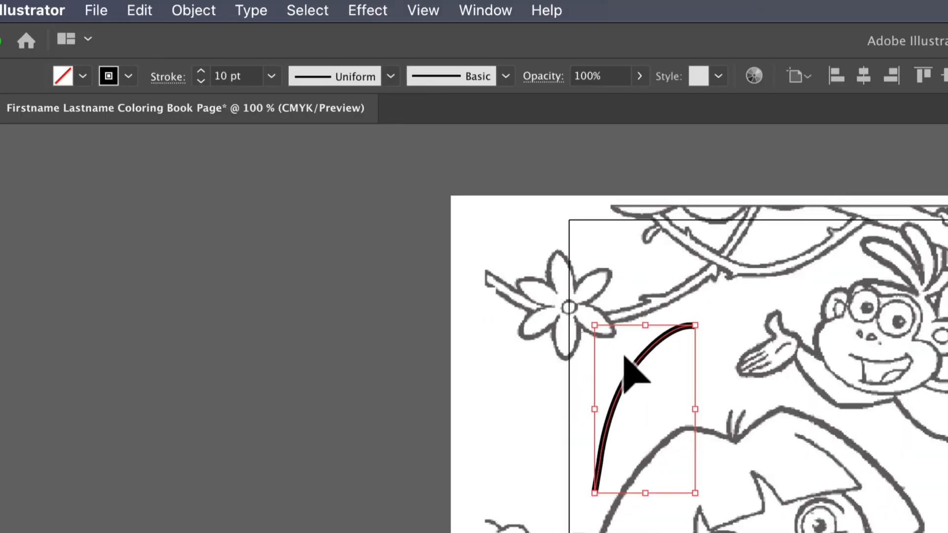
click(201, 71)
click(200, 72)
click(200, 72)
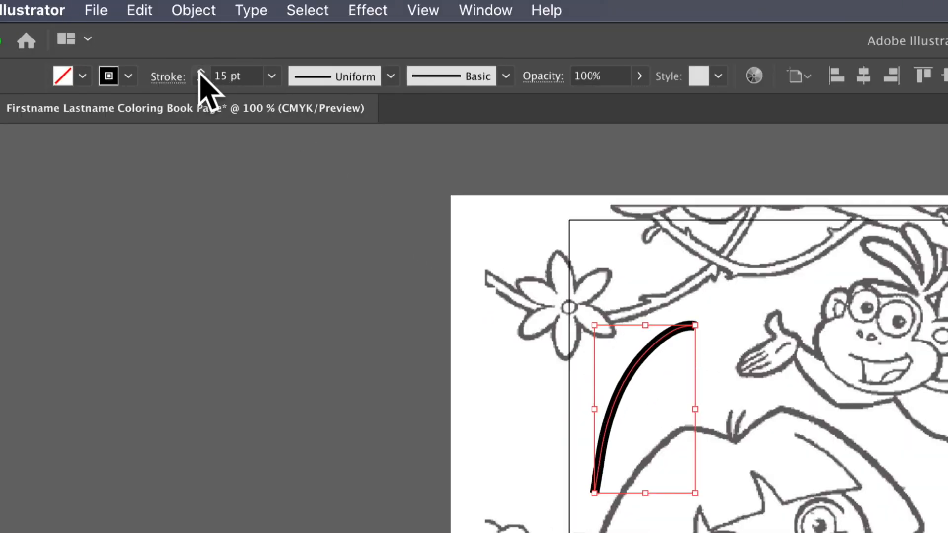
Step: Apply the lens-shaped width profile that tapers at both ends to the curve and raise its stroke weight to 21 pt
click(390, 76)
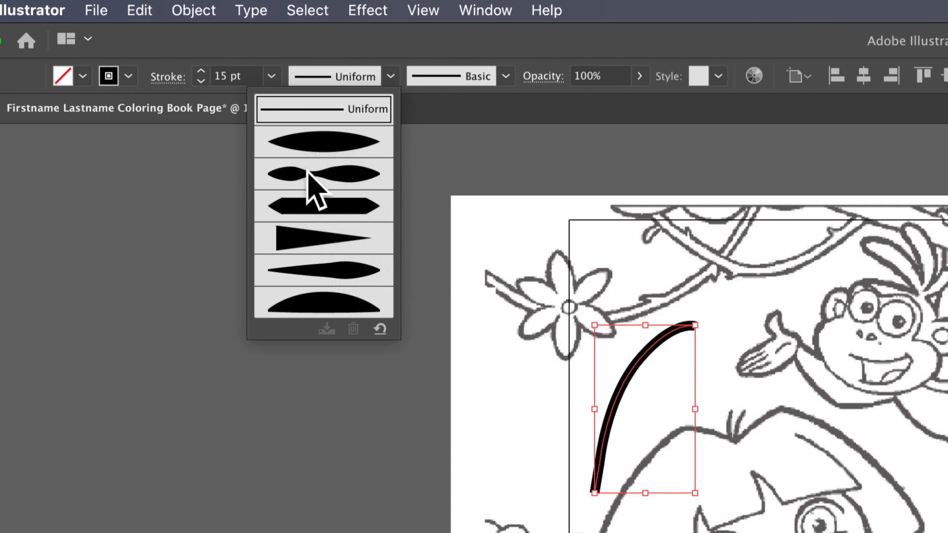
click(336, 158)
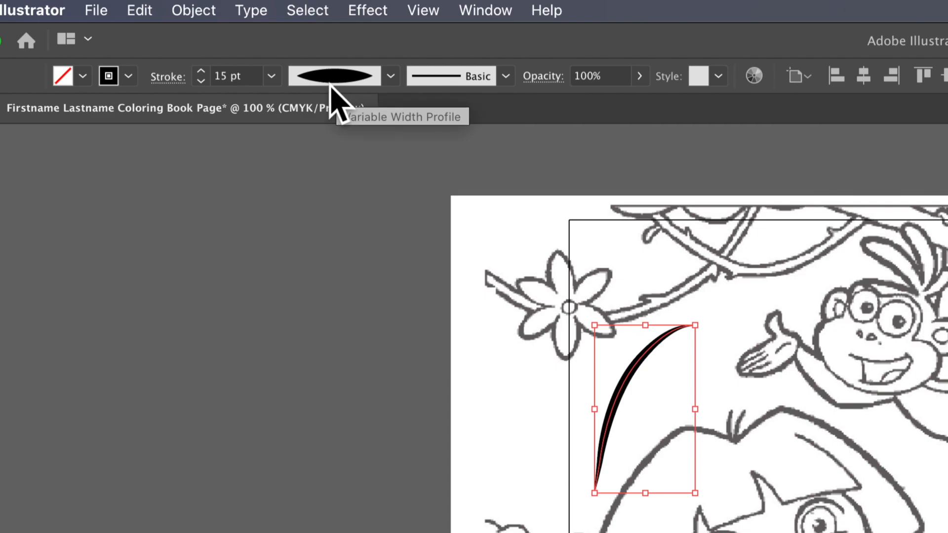
double_click(200, 72)
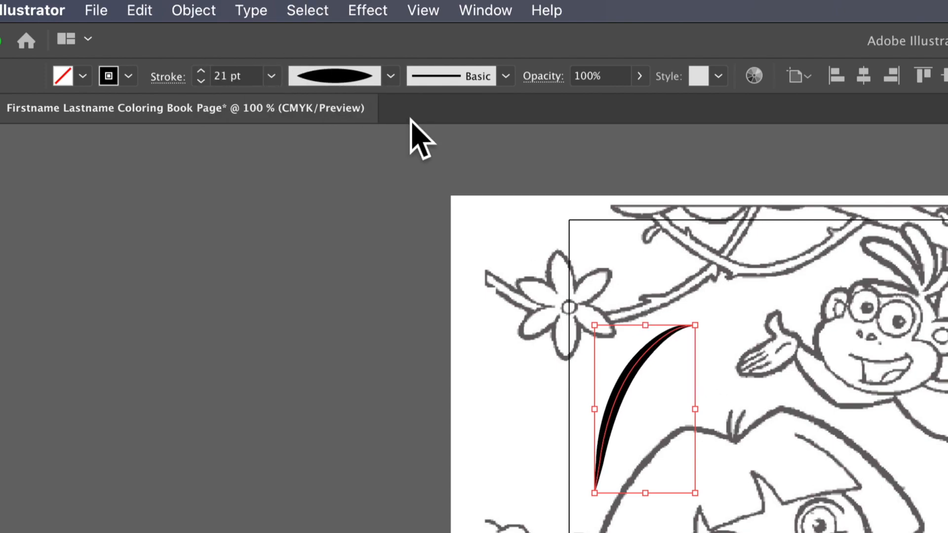
Step: Change the curve's stroke to the triangular Width Profile 4
click(392, 77)
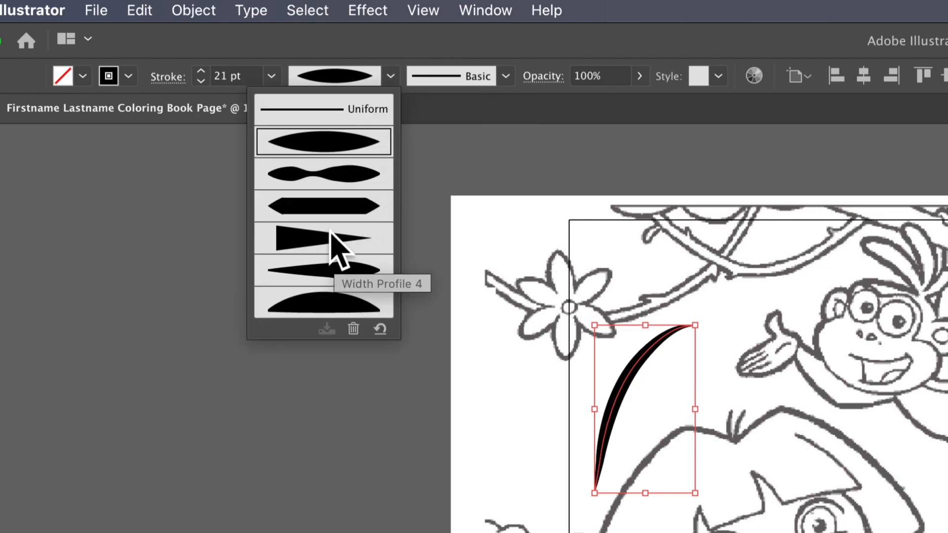
click(316, 243)
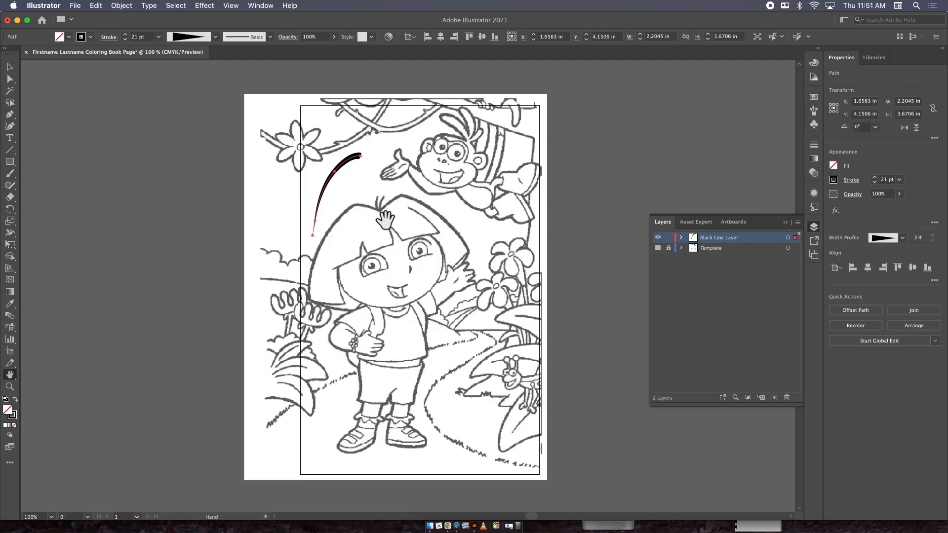
Step: Show the full stroke options, flip the curve's width profile along the path, and give its stroke a round cap
drag(360, 191, 655, 218)
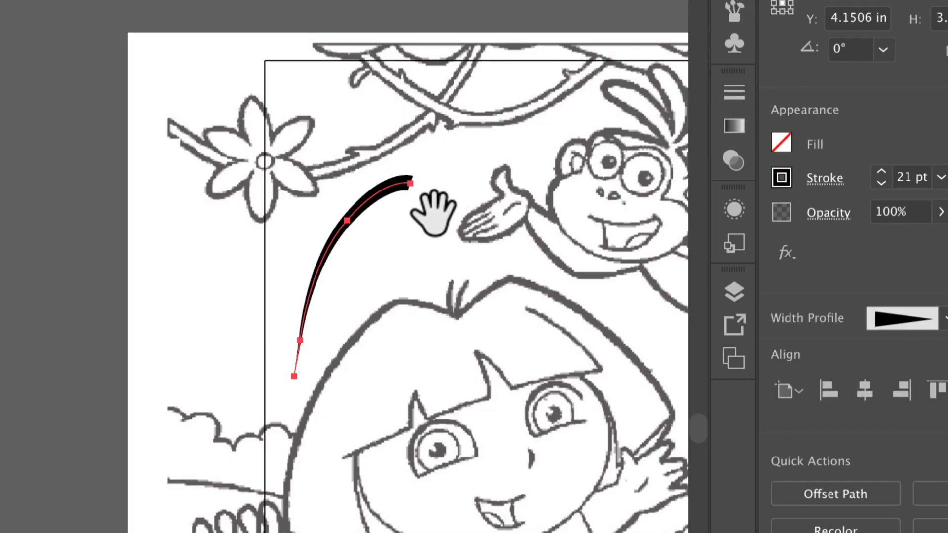
click(735, 95)
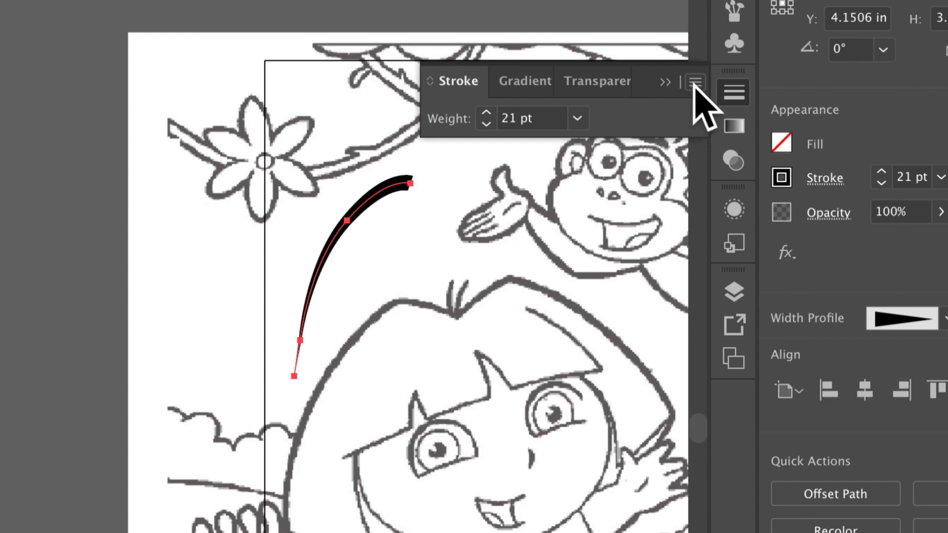
click(733, 88)
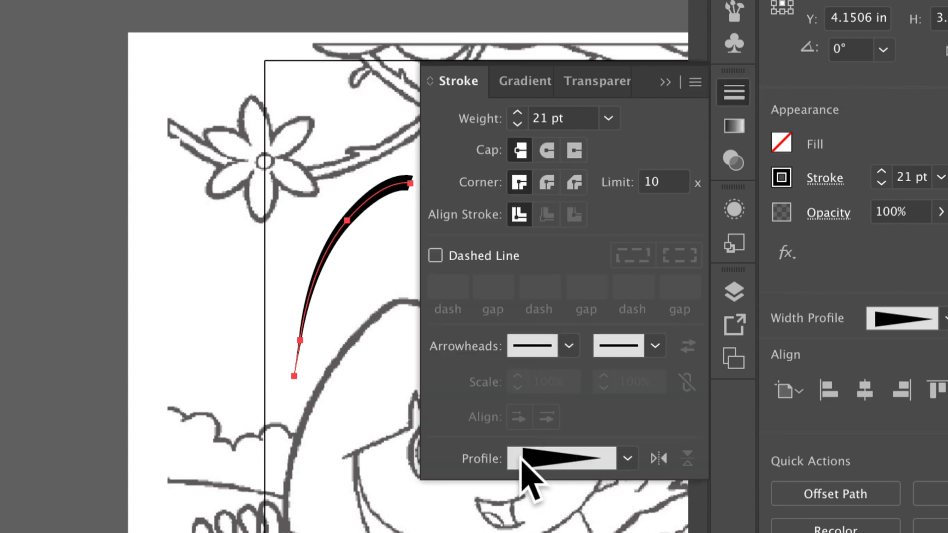
mouse_move(359, 338)
mouse_down()
mouse_move(313, 317)
mouse_move(298, 325)
mouse_up()
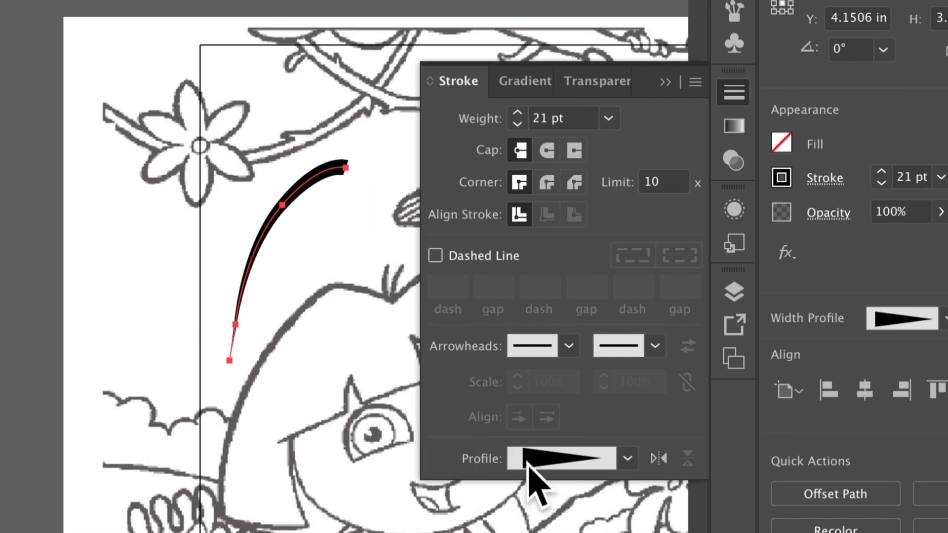
click(660, 459)
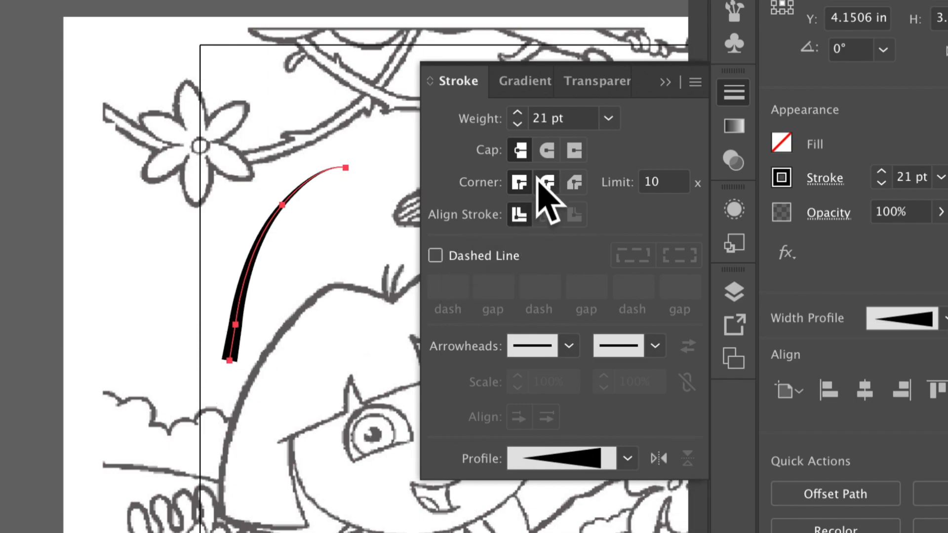
click(546, 151)
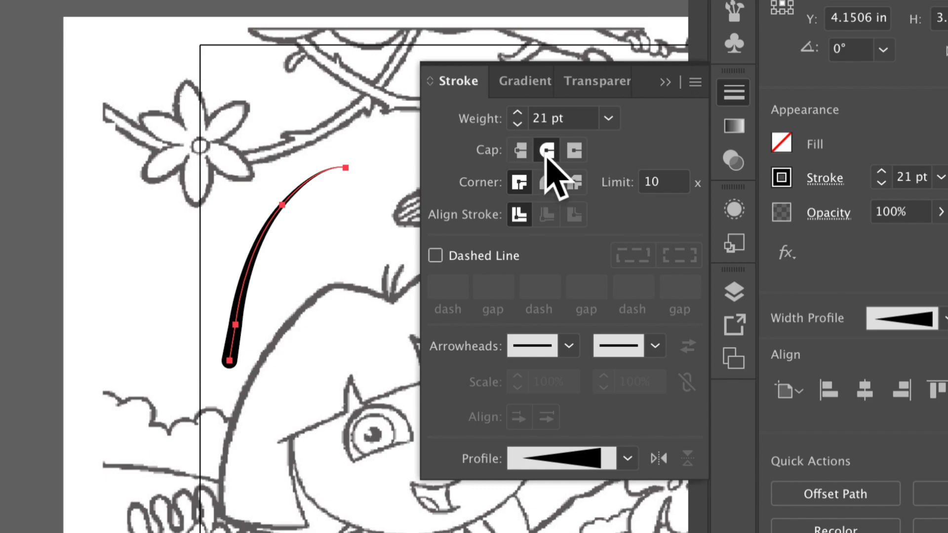